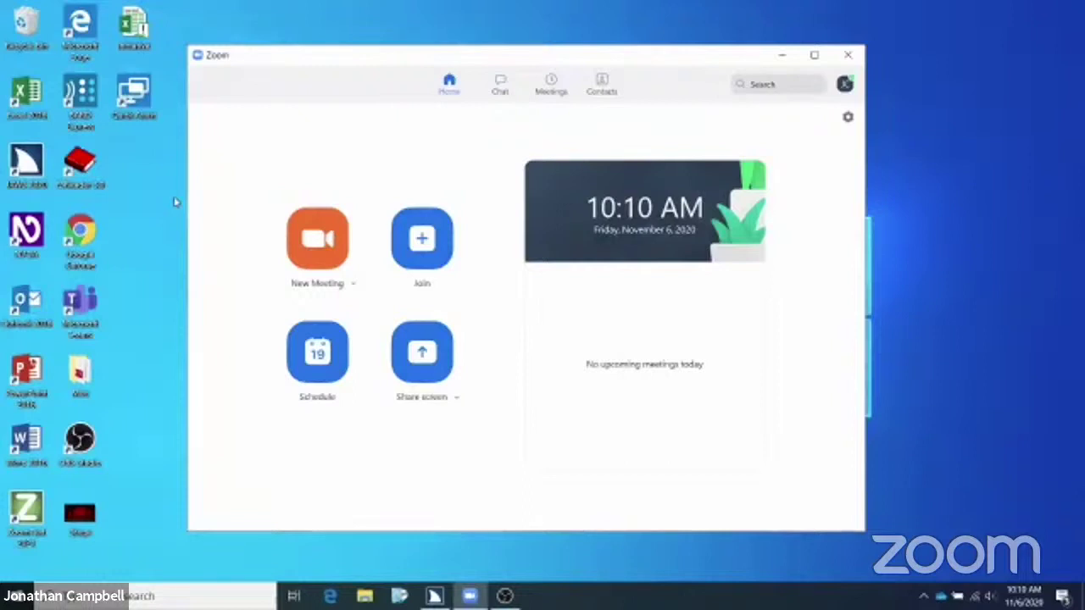
{"action": "key", "text": "Tab"}
{"action": "key", "text": "ctrl+f"}
Leave the search box and move focus toward Schedule on the Zoom Home screen
{"action": "key", "text": "Escape"}
{"action": "key", "text": "Tab"}
{"action": "key", "text": "Tab"}
{"action": "key", "text": "Tab"}
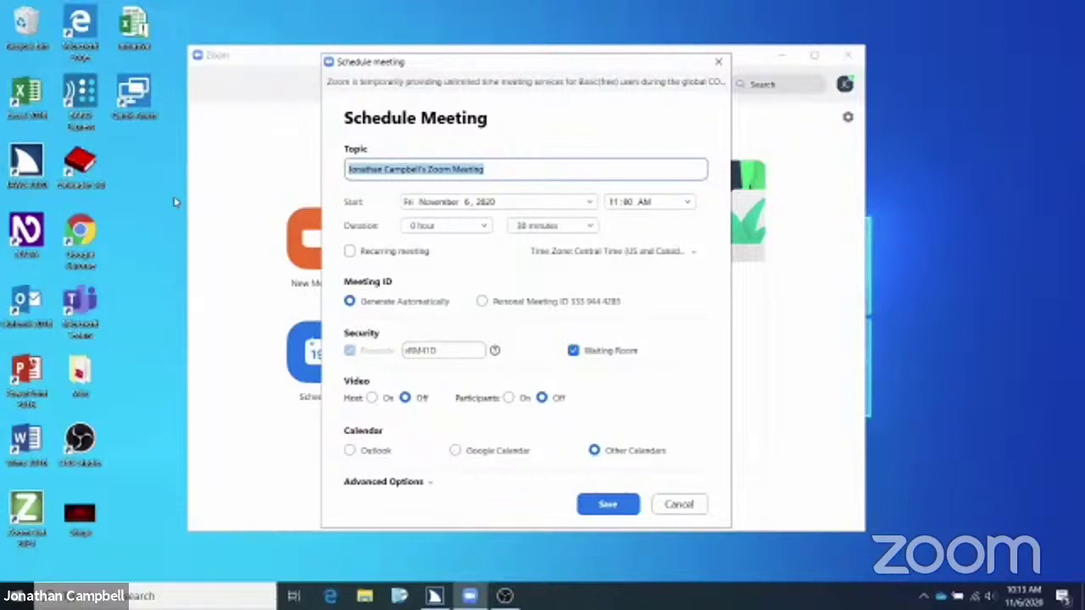
Enter 'Practice Meeting' as the meeting topic
{"action": "type", "text": "P"}
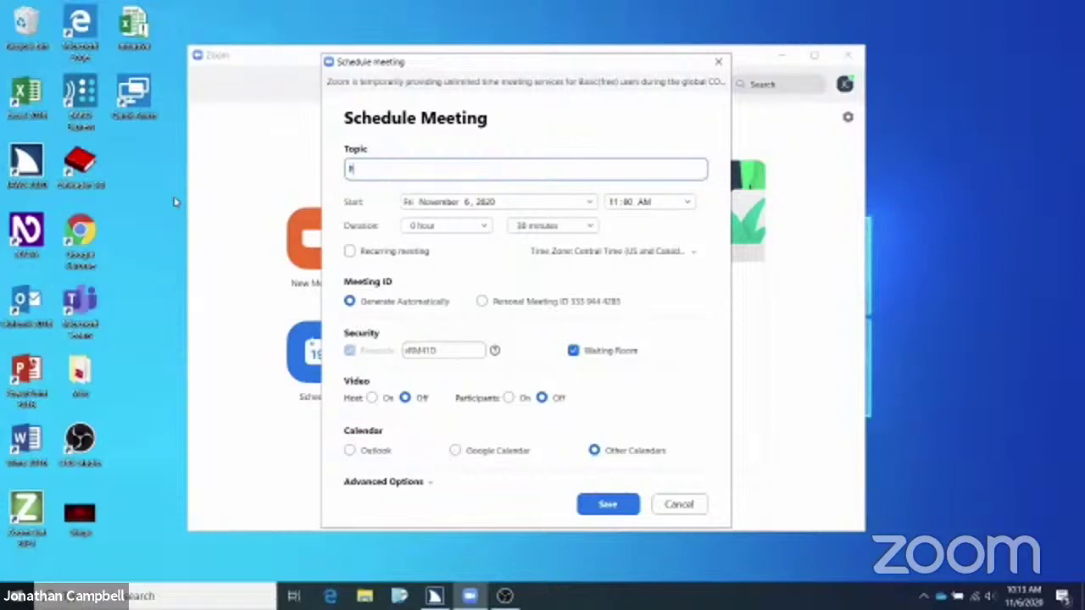
{"action": "type", "text": "ractice Meeting"}
{"action": "key", "text": "Tab"}
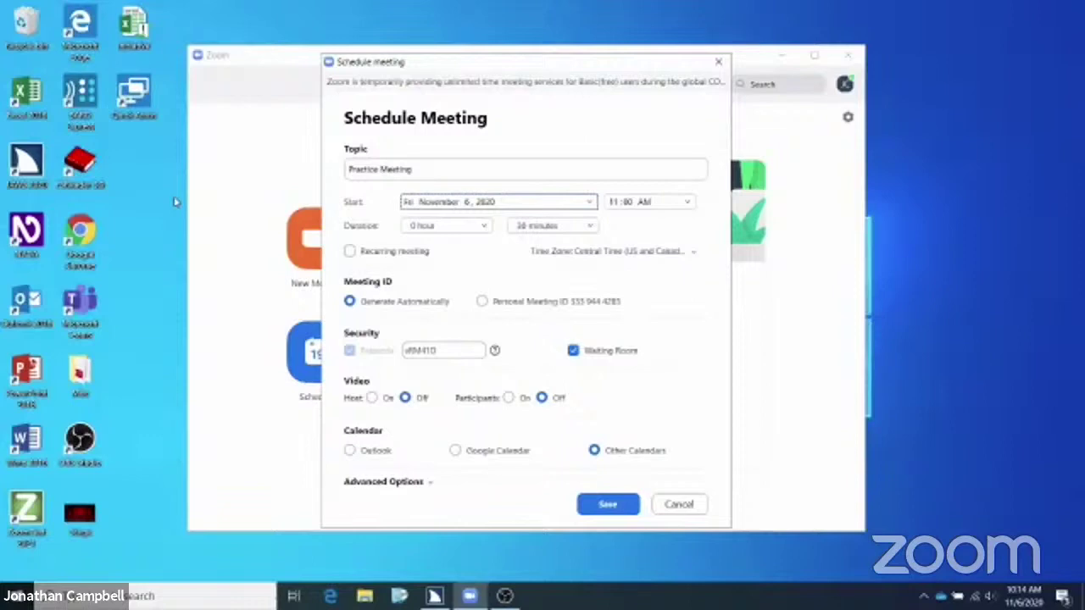
Pick November and day 6 in the Start date picker for November 6, 2020
{"action": "key", "text": "Tab"}
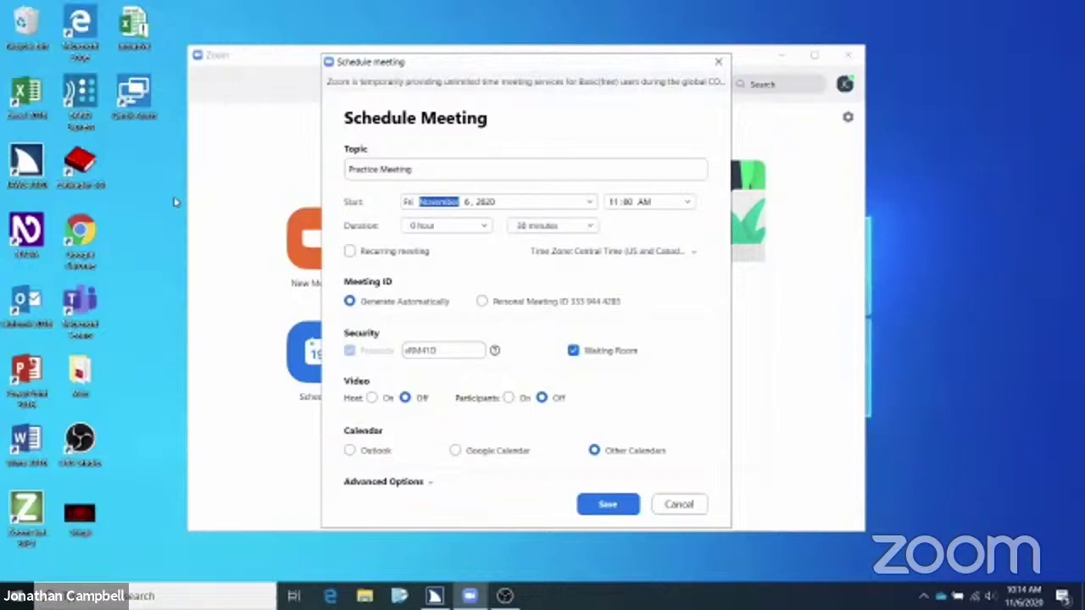
{"action": "key", "text": "Up"}
{"action": "key", "text": "Down"}
{"action": "key", "text": "Right"}
{"action": "type", "text": "6"}
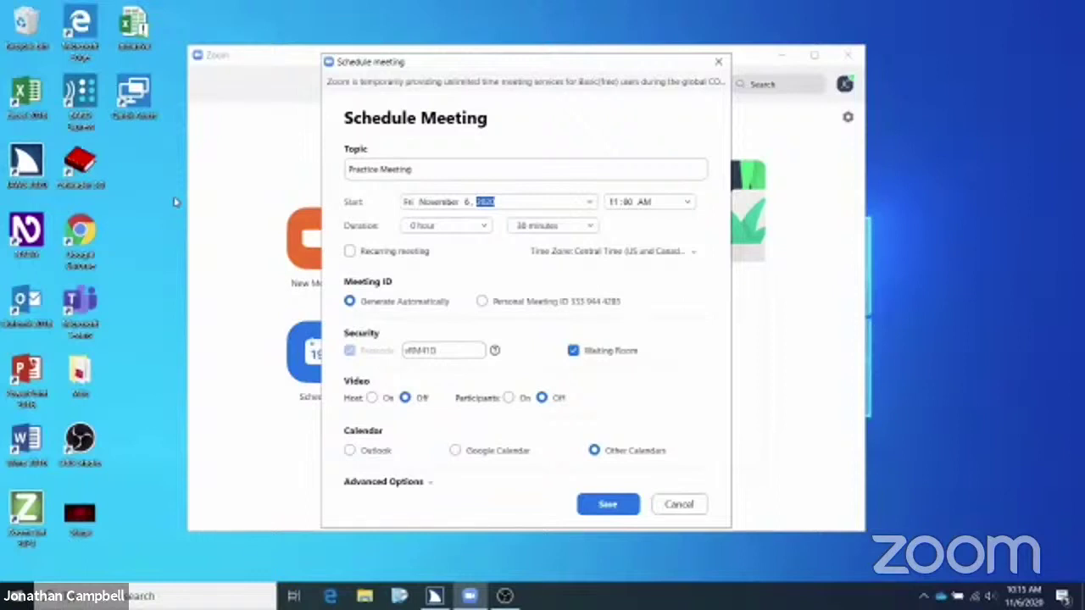
{"action": "key", "text": "Tab"}
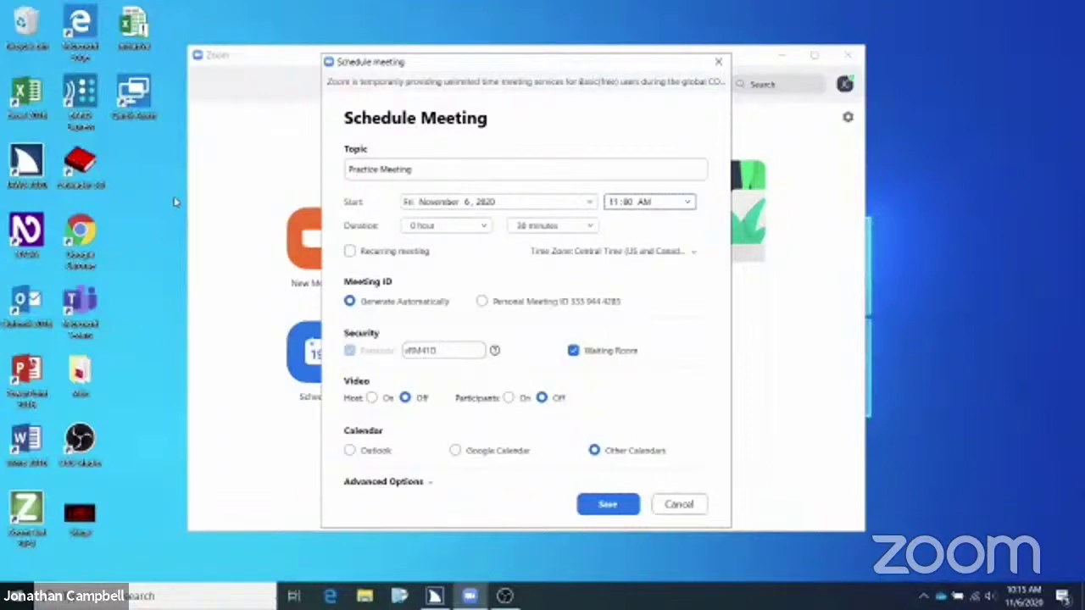
Set the start time to 11:30 AM, keeping AM rather than PM
{"action": "key", "text": "Tab"}
{"action": "key", "text": "Up"}
{"action": "key", "text": "a"}
{"action": "type", "text": "11"}
{"action": "key", "text": "Right"}
{"action": "key", "text": "Tab"}
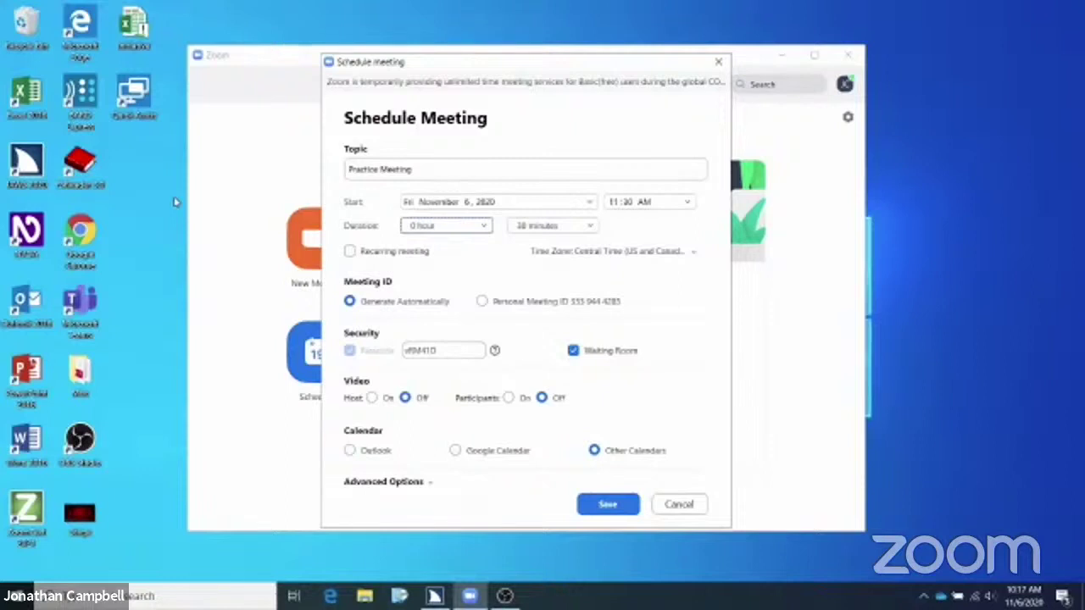
Choose 1 hour in the Duration hours dropdown
{"action": "key", "text": "alt+Down"}
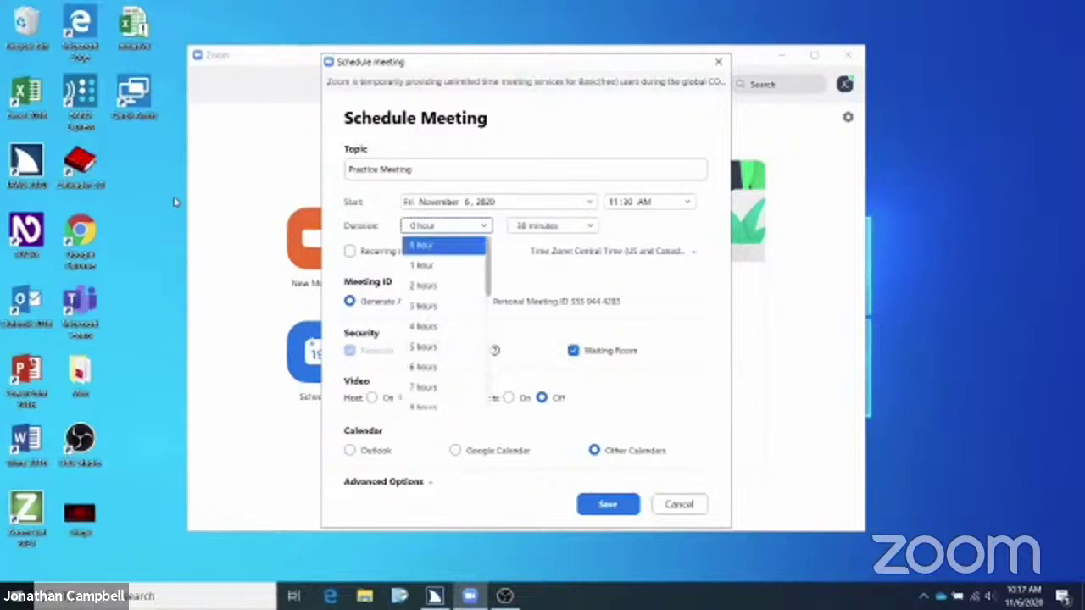
{"action": "key", "text": "Down"}
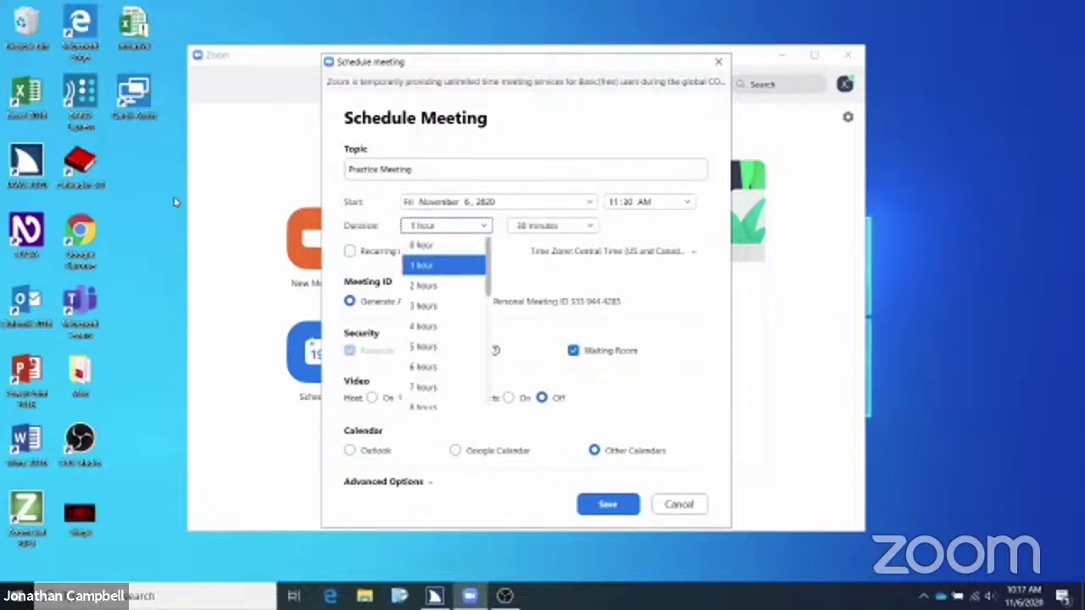
{"action": "key", "text": "Down"}
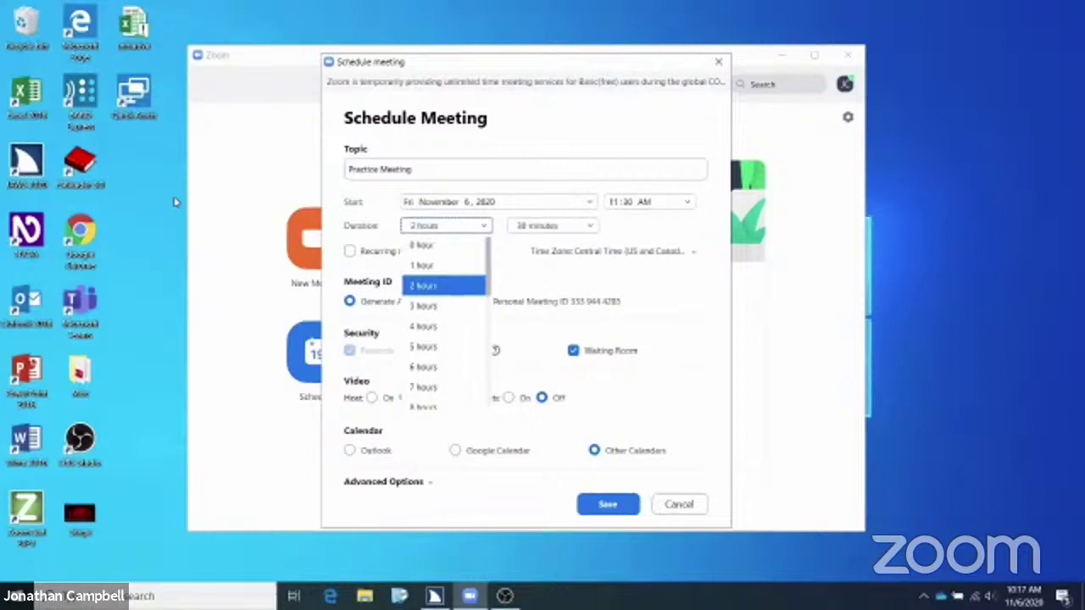
{"action": "key", "text": "Down"}
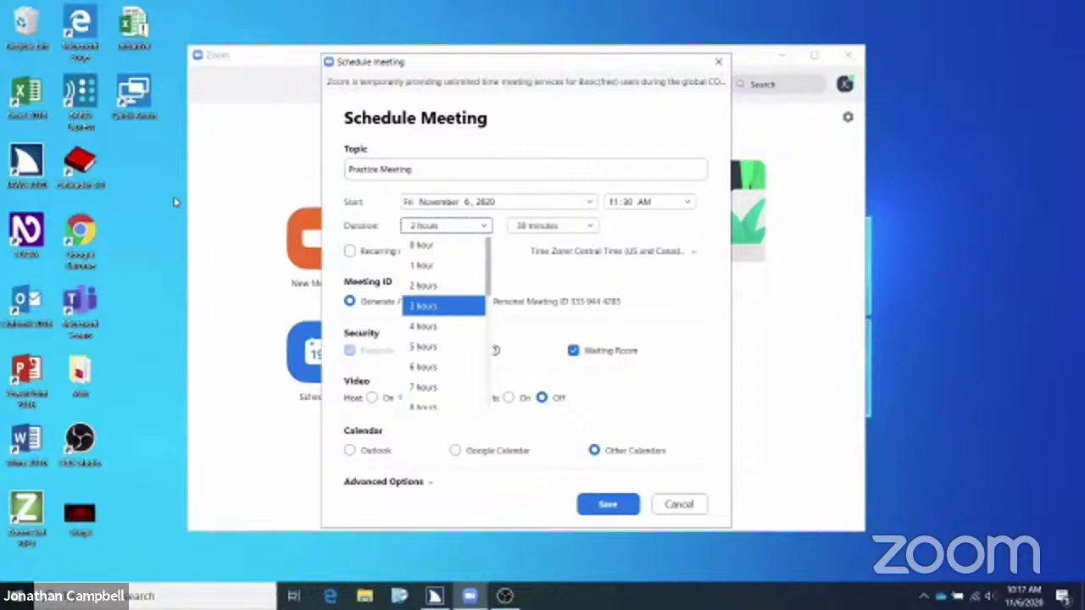
{"action": "key", "text": "Up"}
{"action": "key", "text": "Up"}
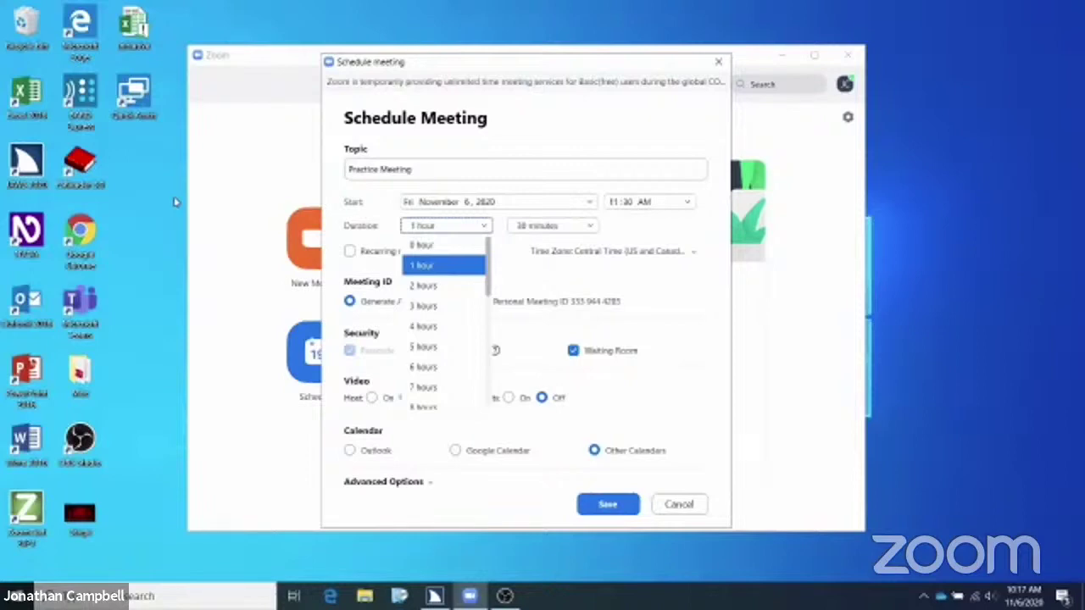
{"action": "key", "text": "Return"}
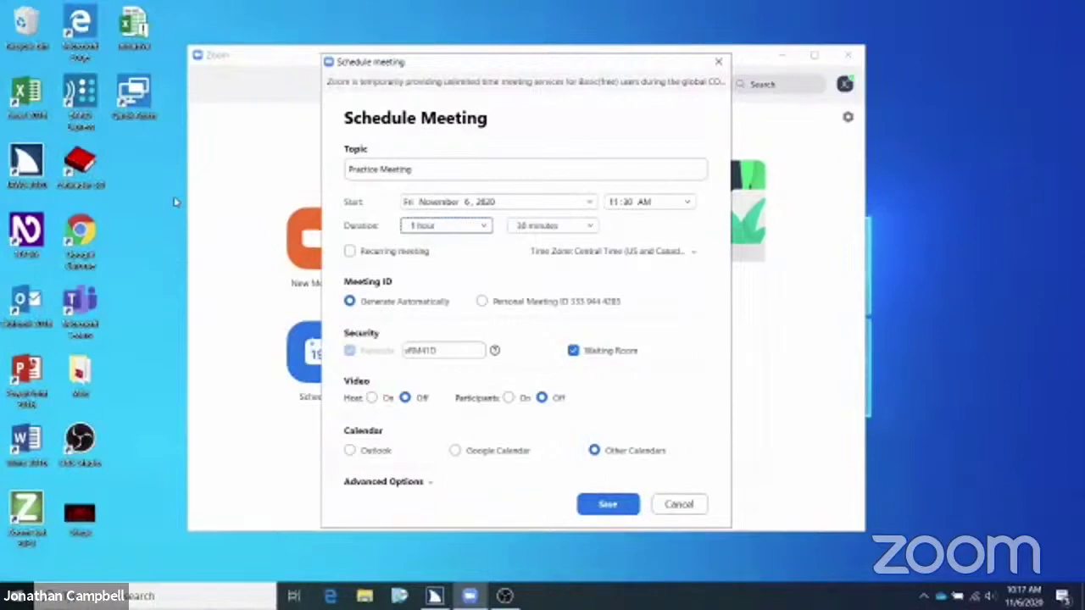
Set the extra duration minutes to 0
{"action": "key", "text": "Tab"}
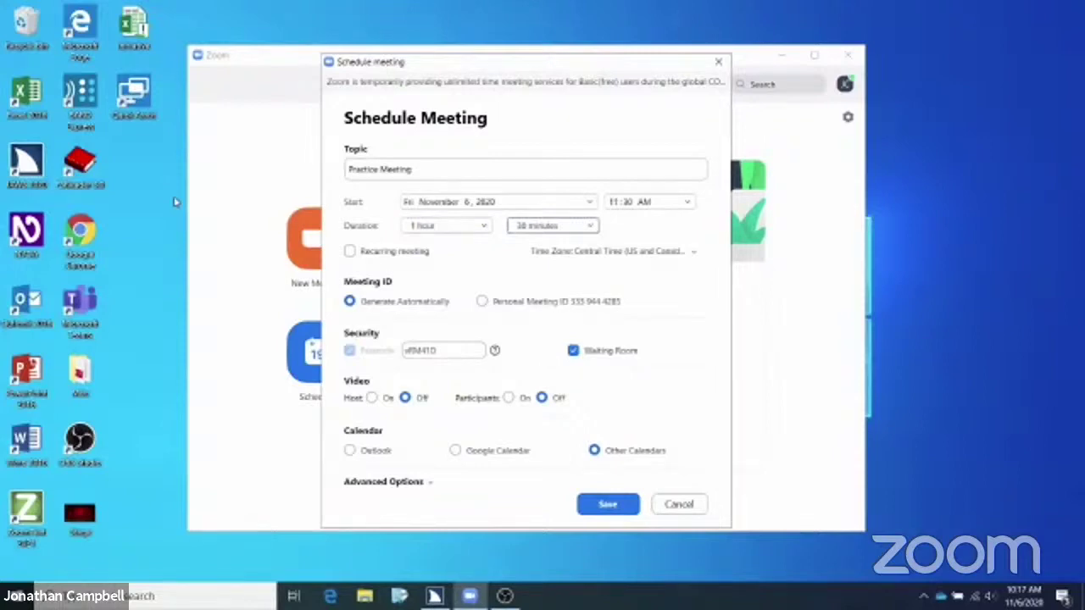
{"action": "key", "text": "alt+Down"}
{"action": "key", "text": "Down"}
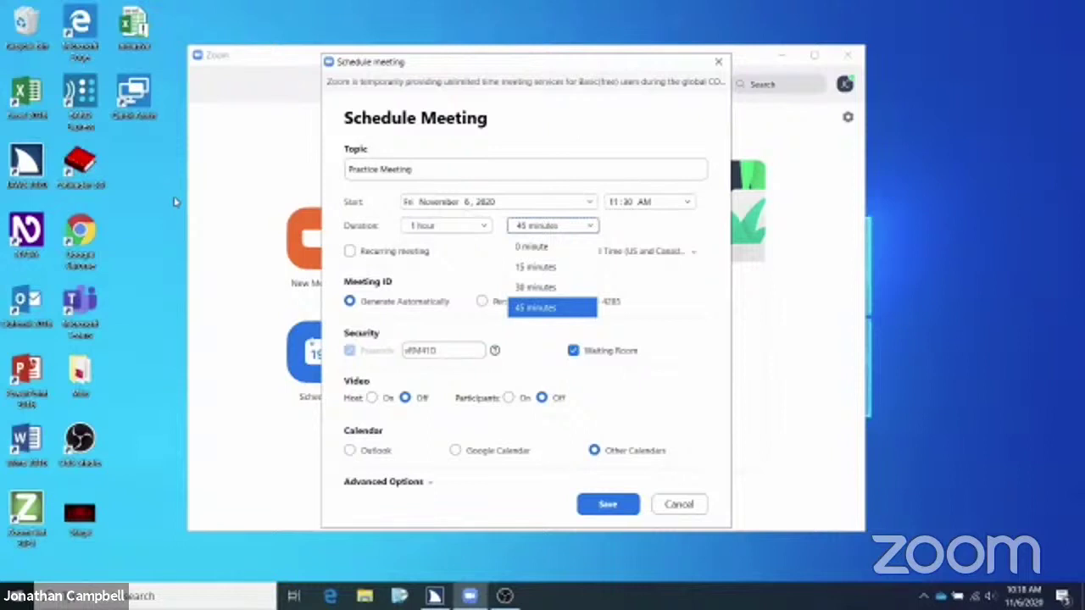
{"action": "key", "text": "Up"}
{"action": "key", "text": "Up"}
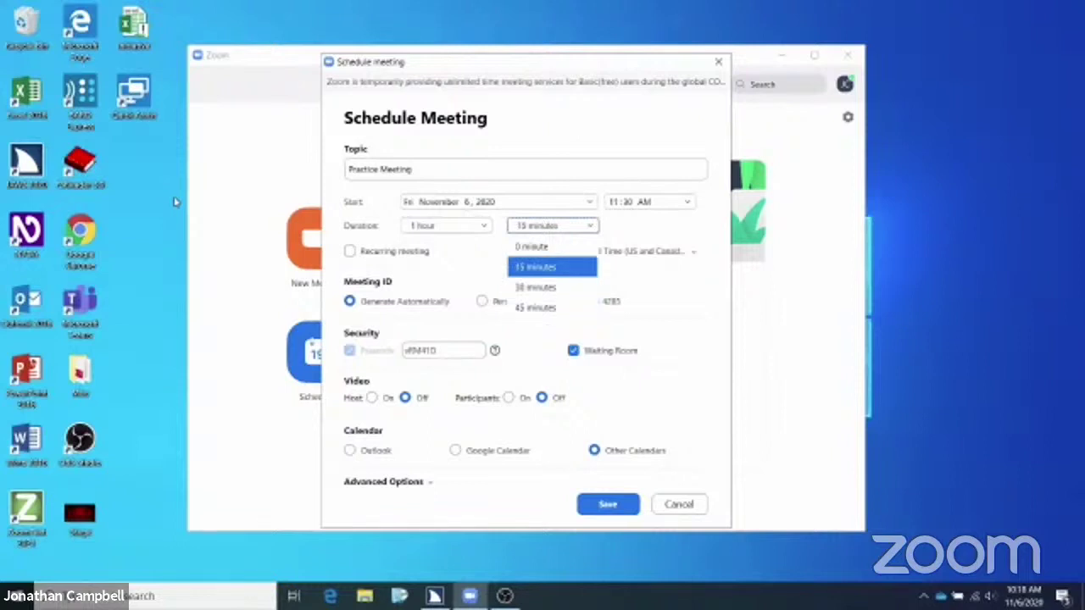
{"action": "key", "text": "Up"}
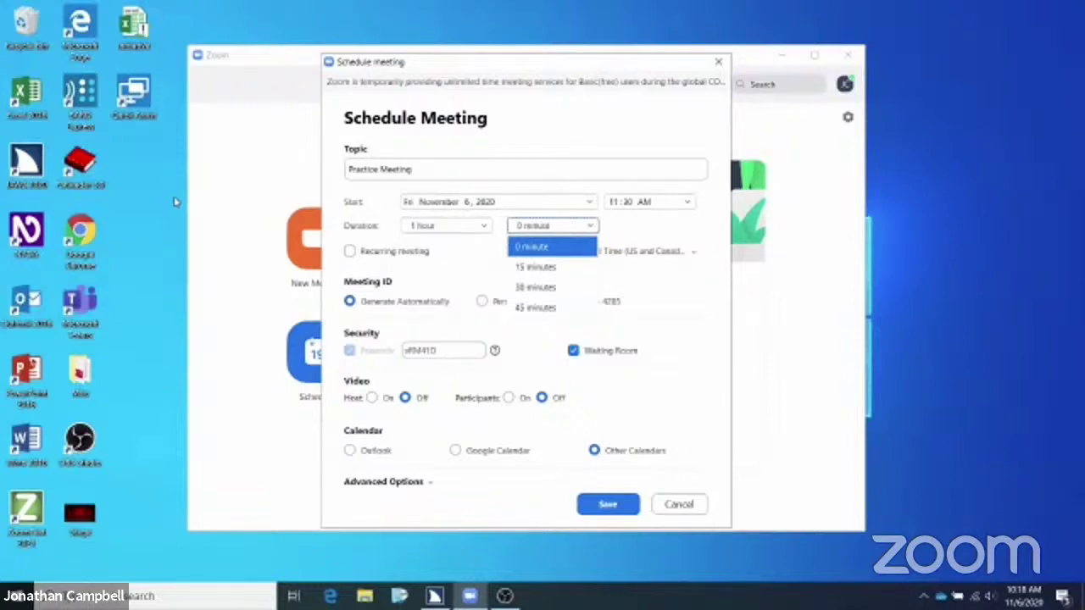
{"action": "key", "text": "Return"}
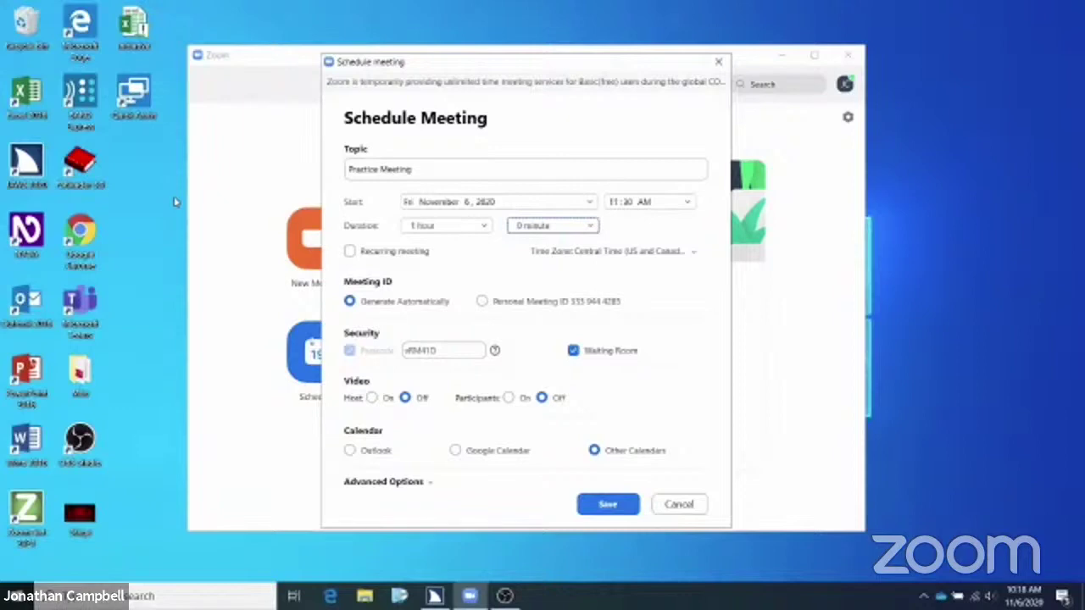
{"action": "key", "text": "Tab"}
{"action": "key", "text": "Tab"}
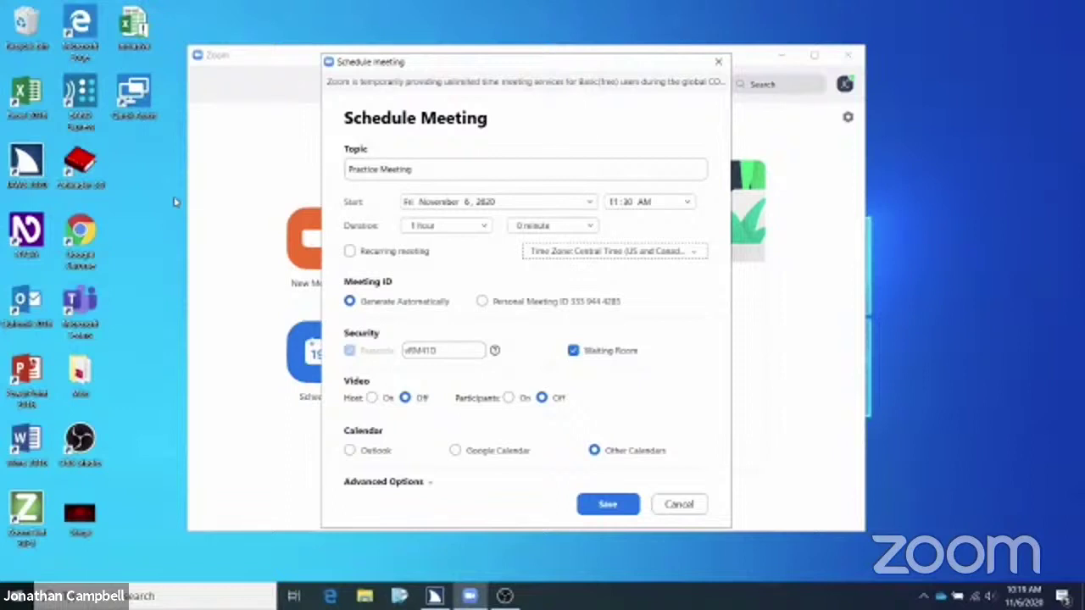
{"action": "key", "text": "Tab"}
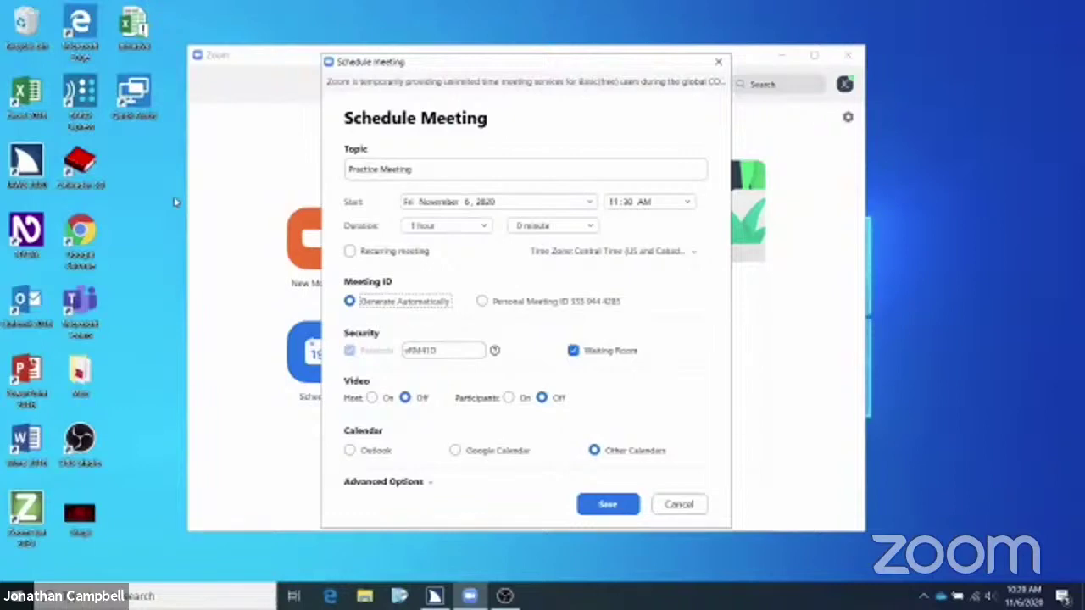
{"action": "key", "text": "Tab"}
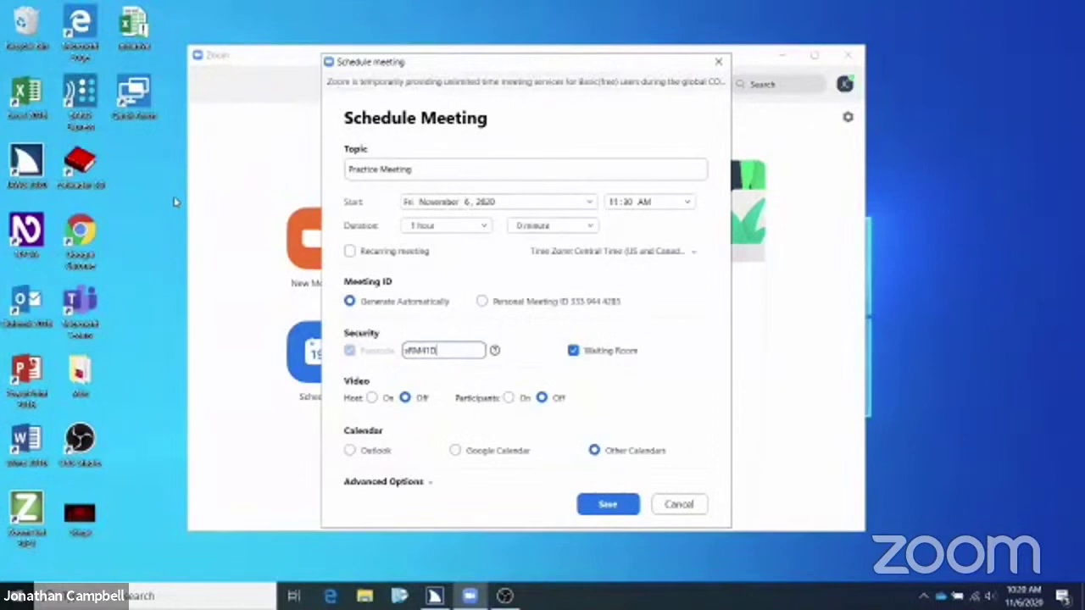
Clear the generated passcode and enter a new six-digit numeric passcode
{"action": "key", "text": "BackSpace"}
{"action": "key", "text": "BackSpace"}
{"action": "key", "text": "BackSpace"}
{"action": "key", "text": "BackSpace"}
{"action": "key", "text": "BackSpace"}
{"action": "key", "text": "BackSpace"}
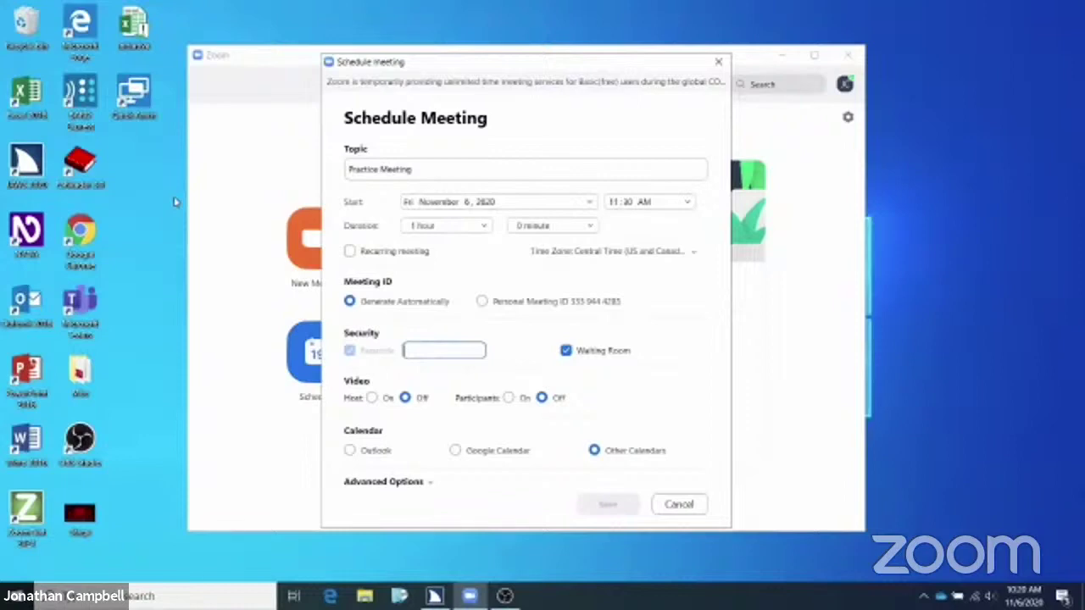
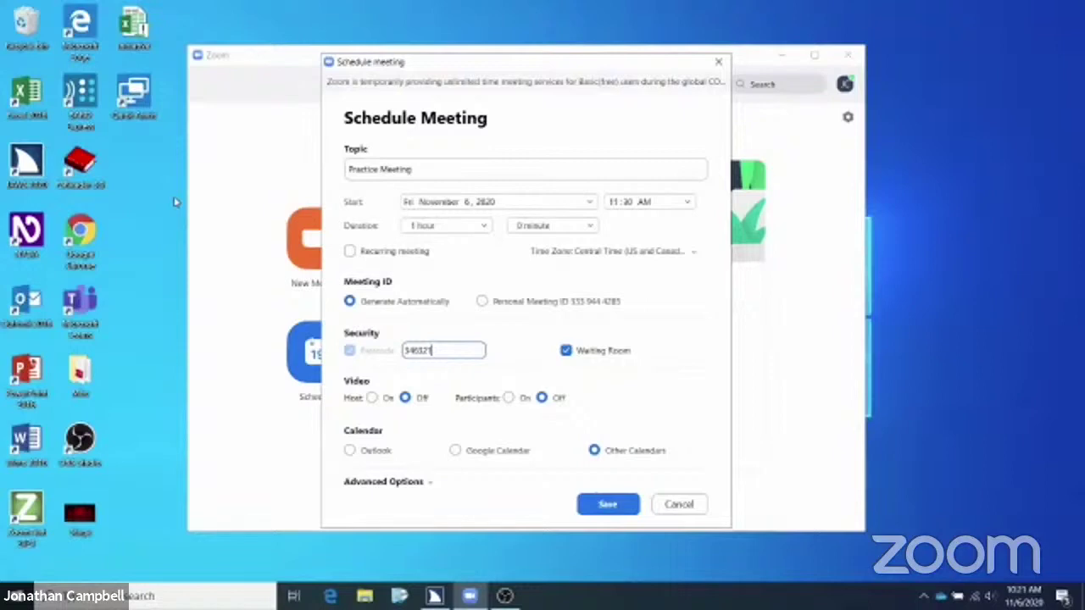
{"action": "key", "text": "Tab"}
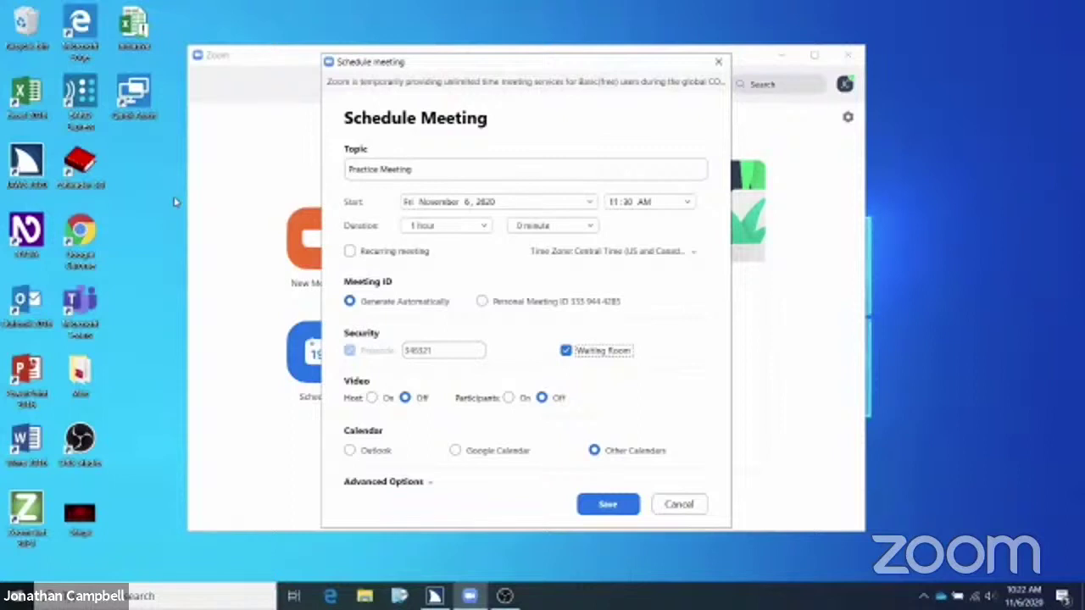
Uncheck Waiting Room and set Host video to On
{"action": "key", "text": "space"}
{"action": "key", "text": "Tab"}
{"action": "key", "text": "Left"}
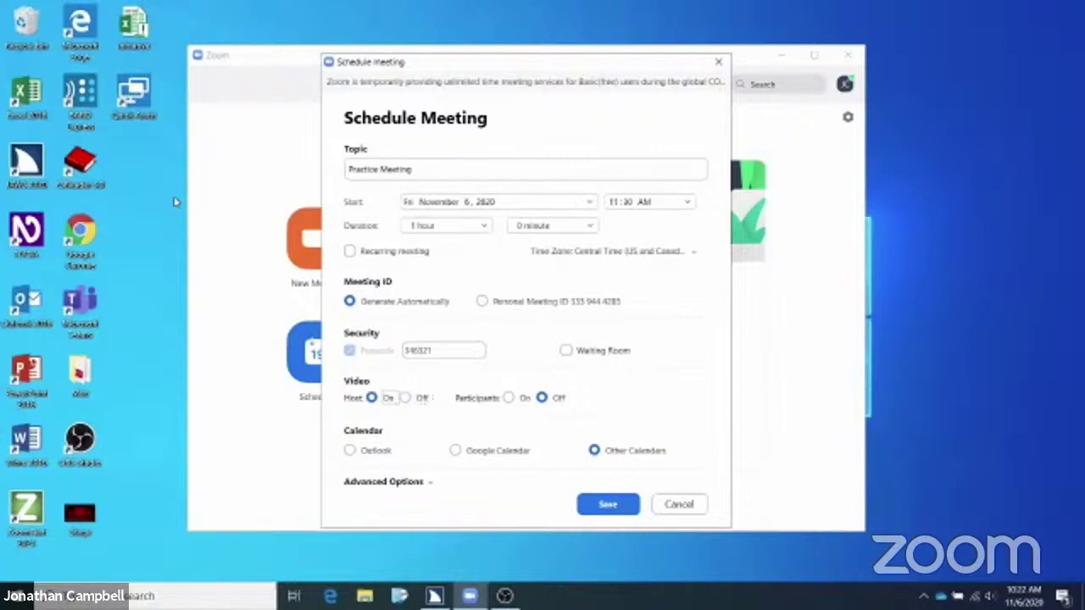
{"action": "key", "text": "Right"}
{"action": "key", "text": "Left"}
{"action": "key", "text": "Tab"}
{"action": "key", "text": "Tab"}
{"action": "key", "text": "Tab"}
Save the Practice Meeting schedule and copy its invitation to the clipboard
{"action": "key", "text": "Return"}
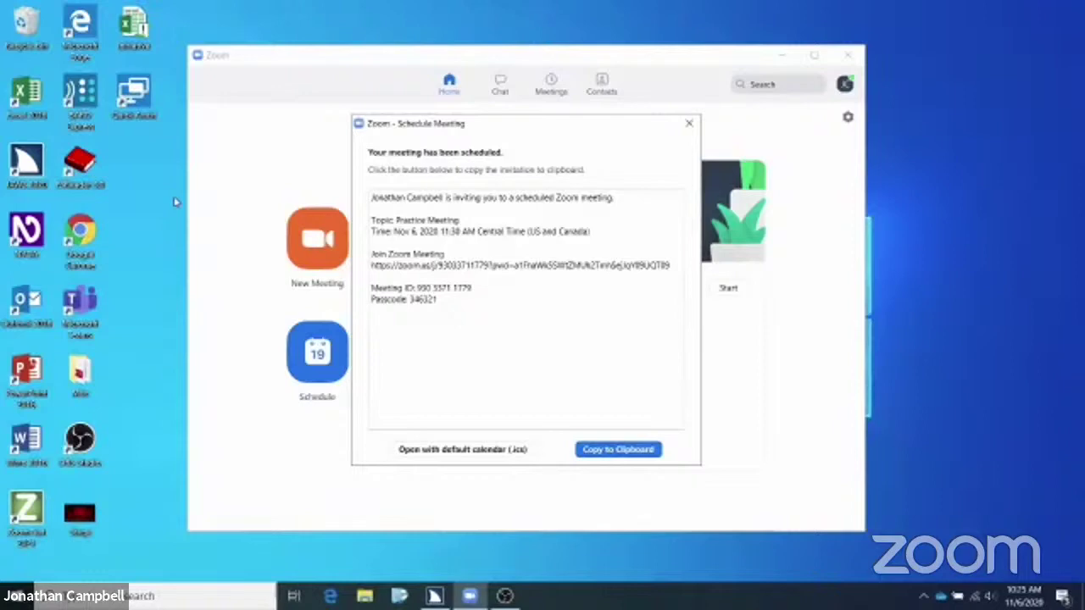
{"action": "key", "text": "Tab"}
{"action": "key", "text": "Return"}
{"action": "key", "text": "Return"}
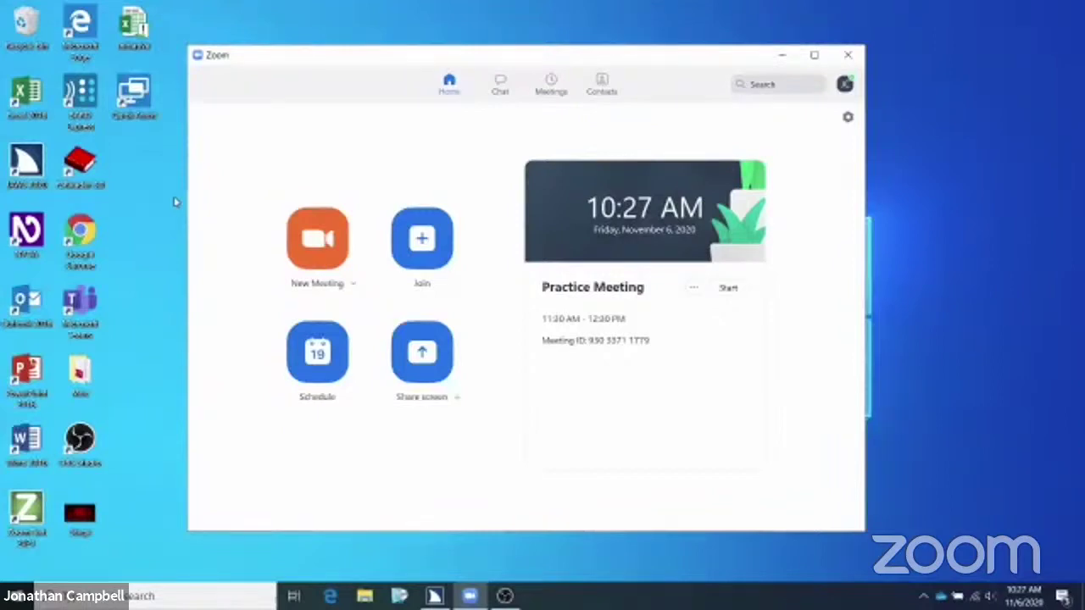
Start the Practice Meeting from its card on the Home screen
{"action": "key", "text": "Tab"}
{"action": "key", "text": "Tab"}
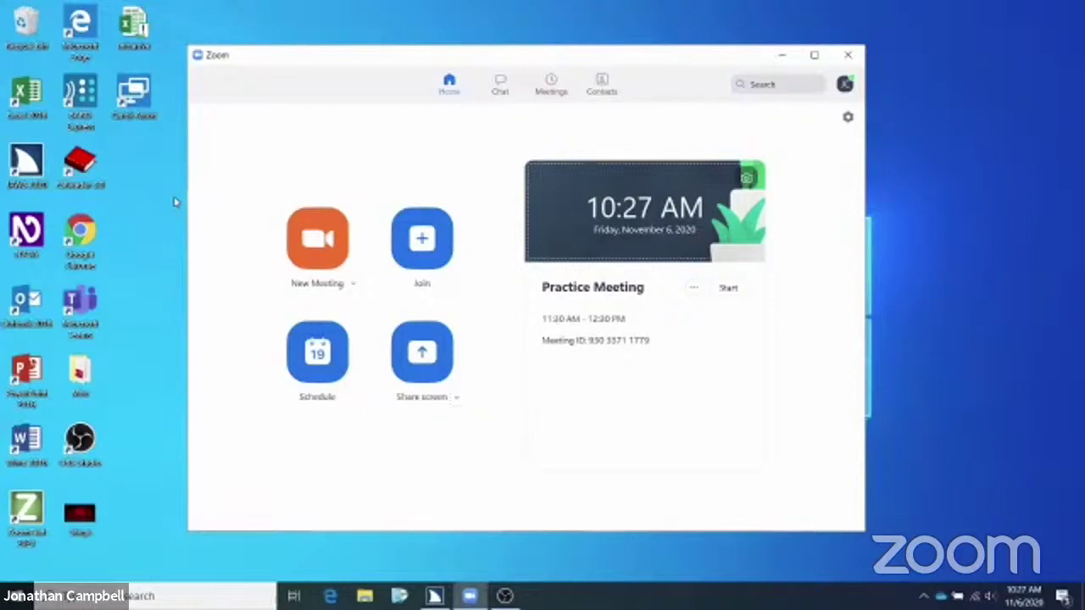
{"action": "key", "text": "Tab"}
{"action": "key", "text": "Tab"}
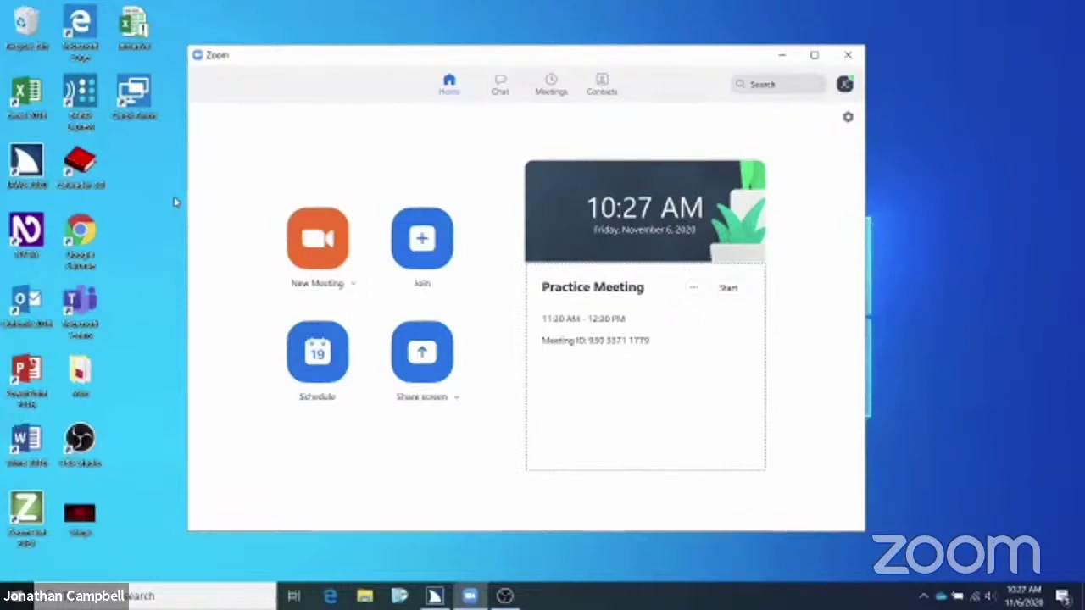
{"action": "key", "text": "Tab"}
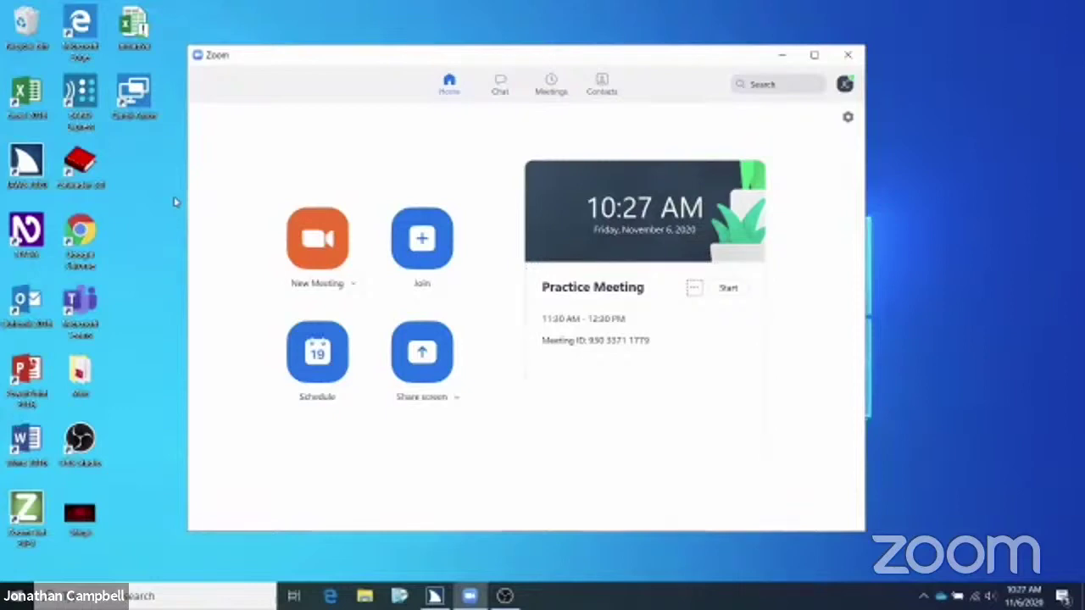
{"action": "key", "text": "Tab"}
{"action": "key", "text": "Return"}
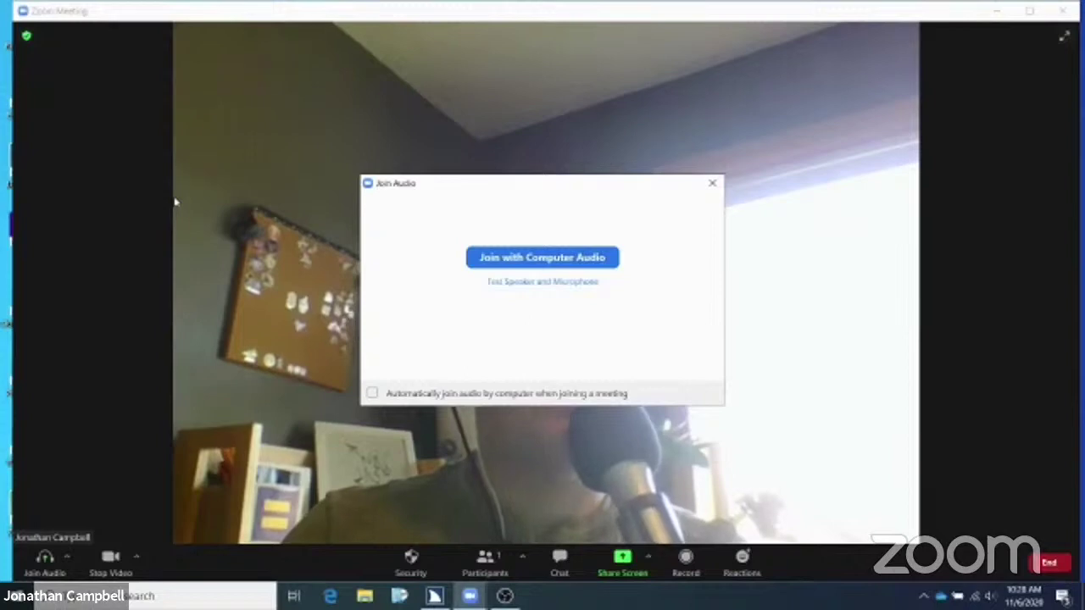
Choose Join with Computer Audio in the Join Audio dialog
{"action": "key", "text": "Tab"}
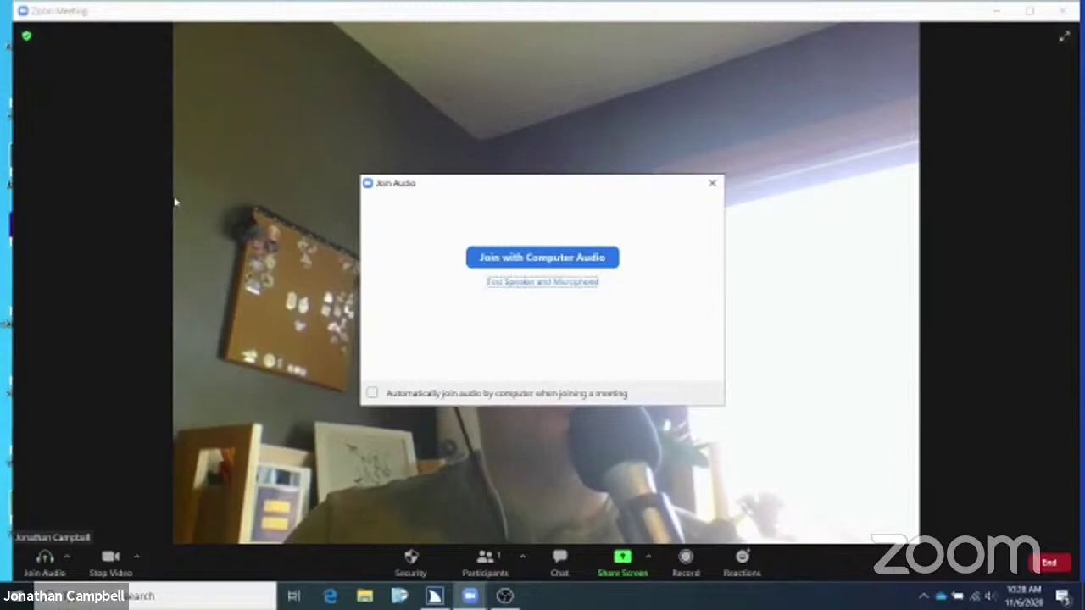
{"action": "key", "text": "Tab"}
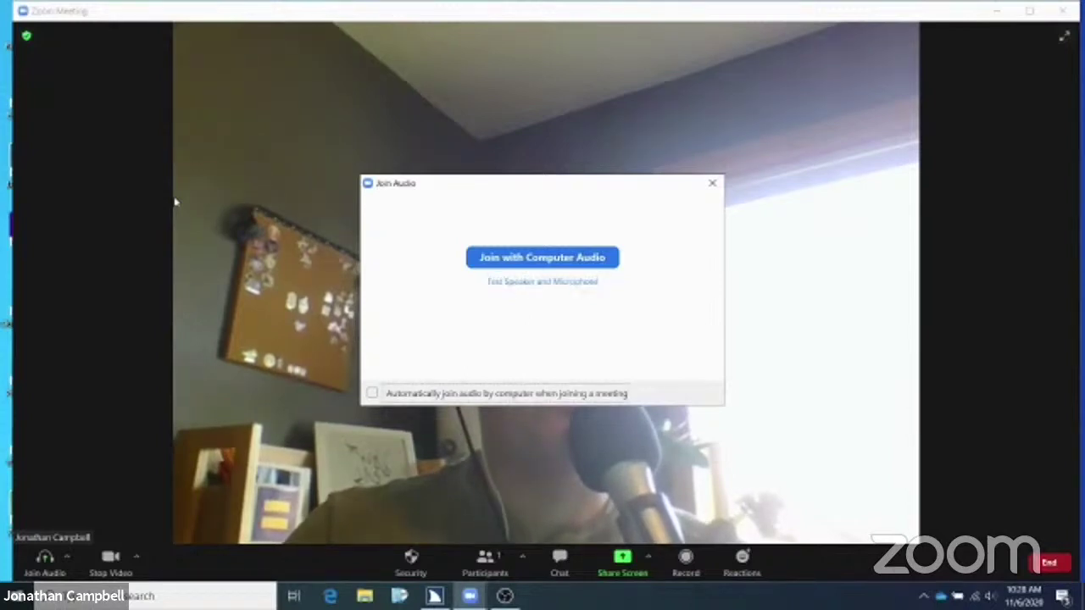
{"action": "key", "text": "Tab"}
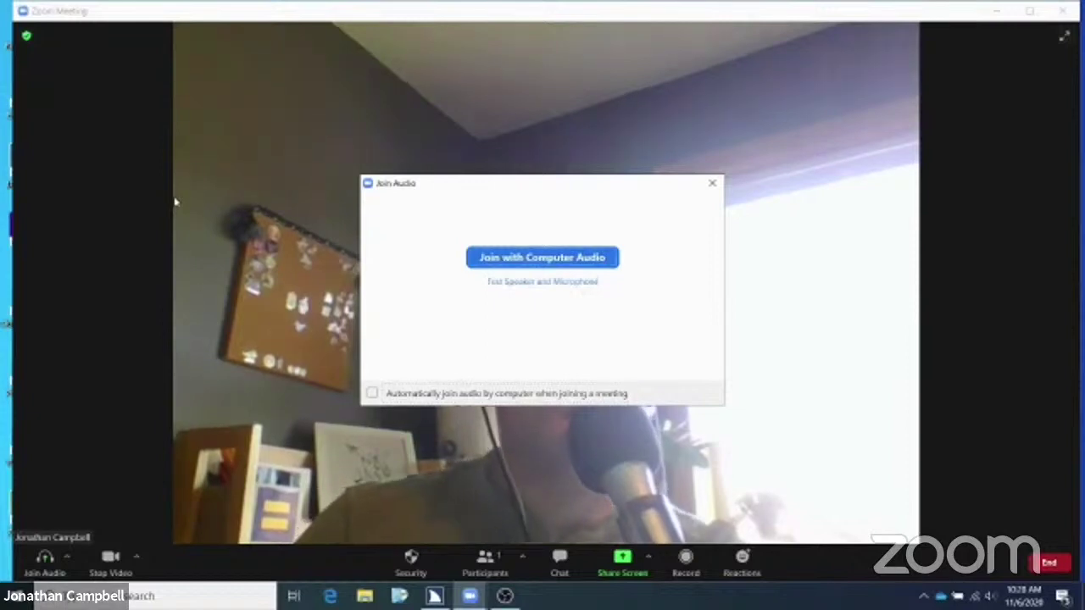
{"action": "key", "text": "Return"}
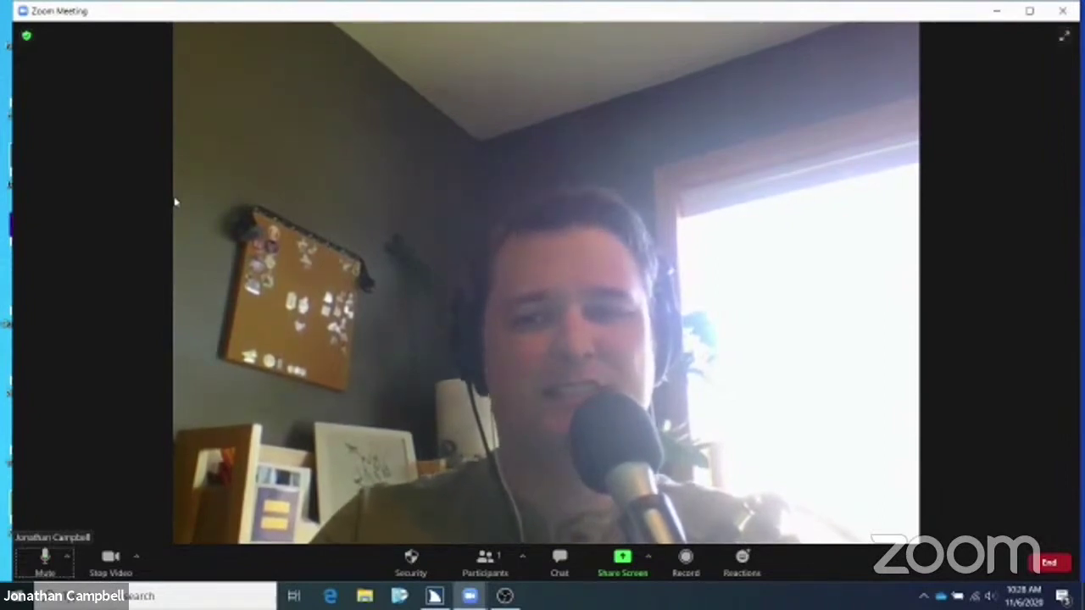
Show the Participants panel listing only the host, then bring up the end-meeting prompt
{"action": "key", "text": "Tab"}
{"action": "key", "text": "Tab"}
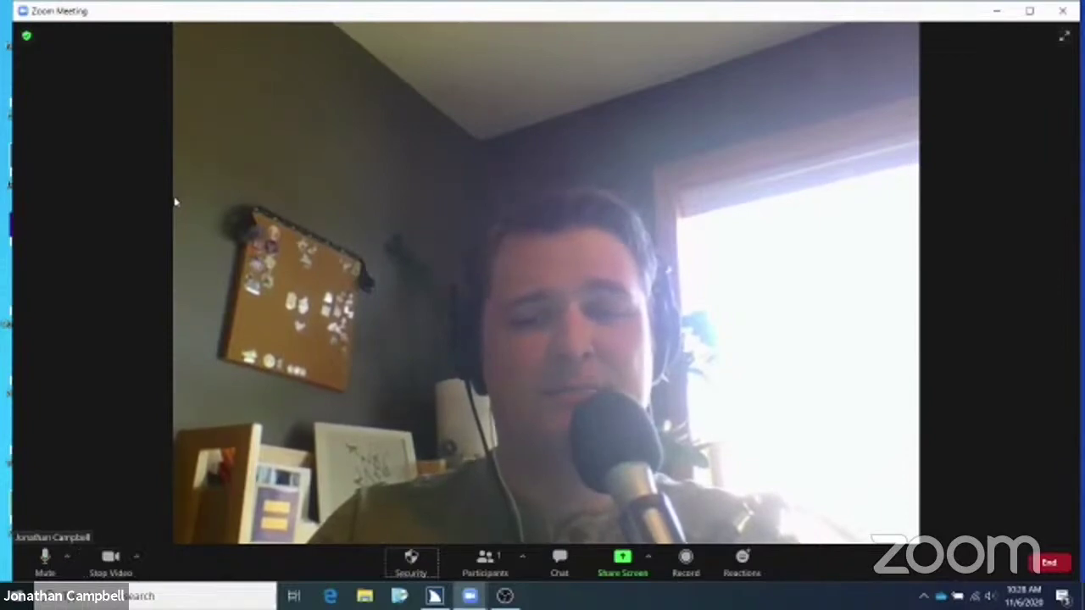
{"action": "key", "text": "Tab"}
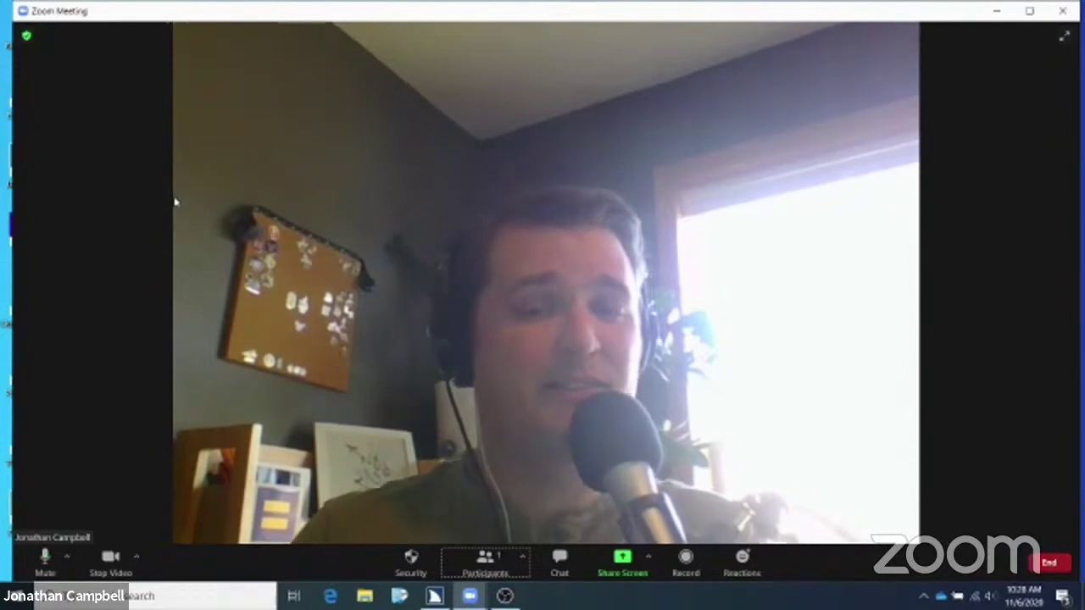
{"action": "key", "text": "alt+u"}
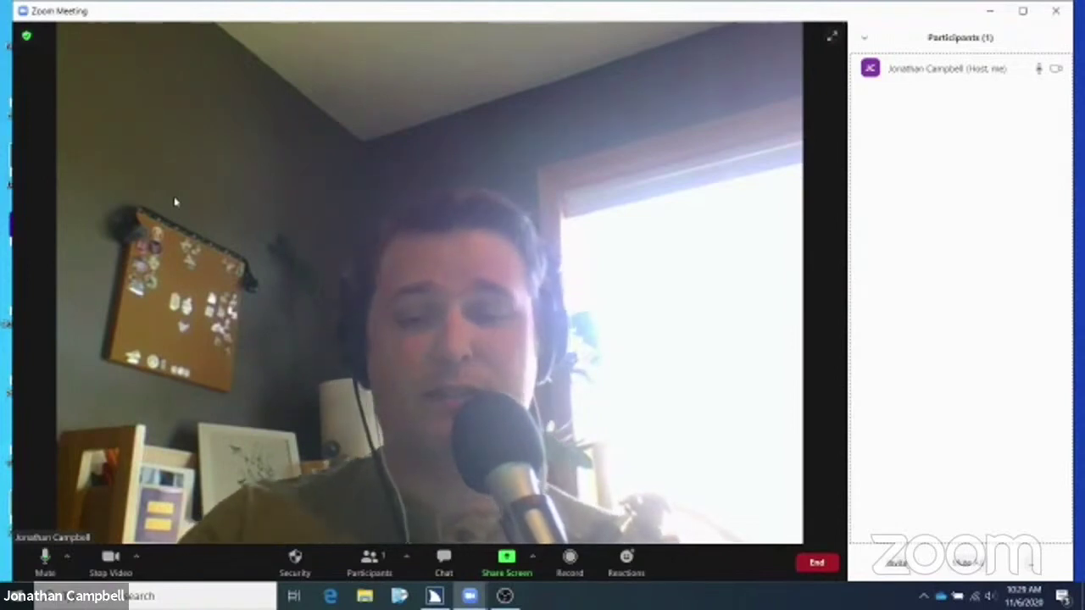
{"action": "key", "text": "alt+q"}
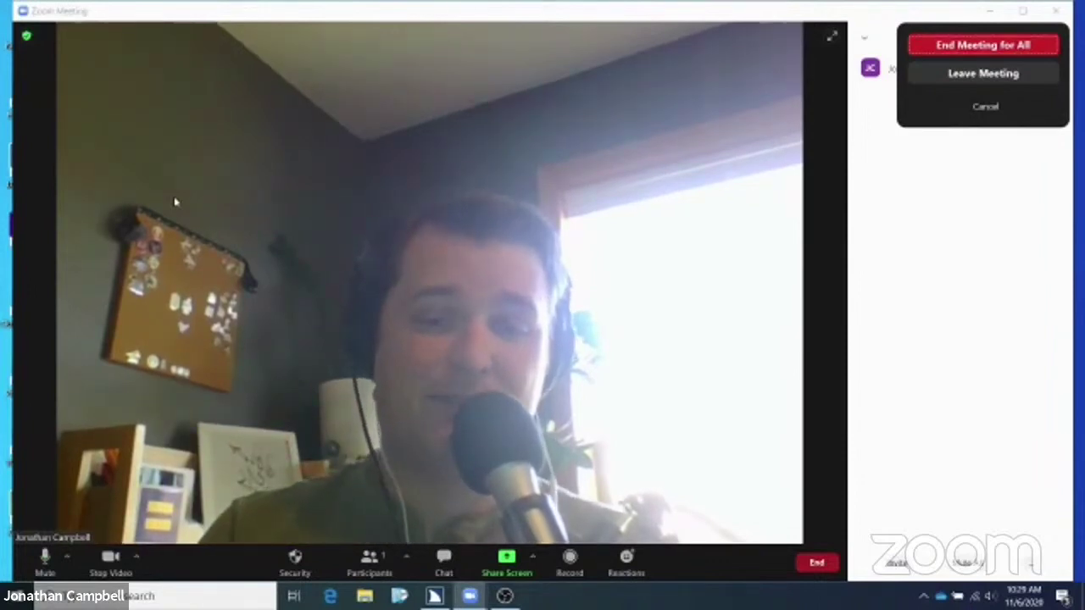
Choose 'End Meeting for All' to close the Practice Meeting and return to Home
{"action": "key", "text": "Return"}
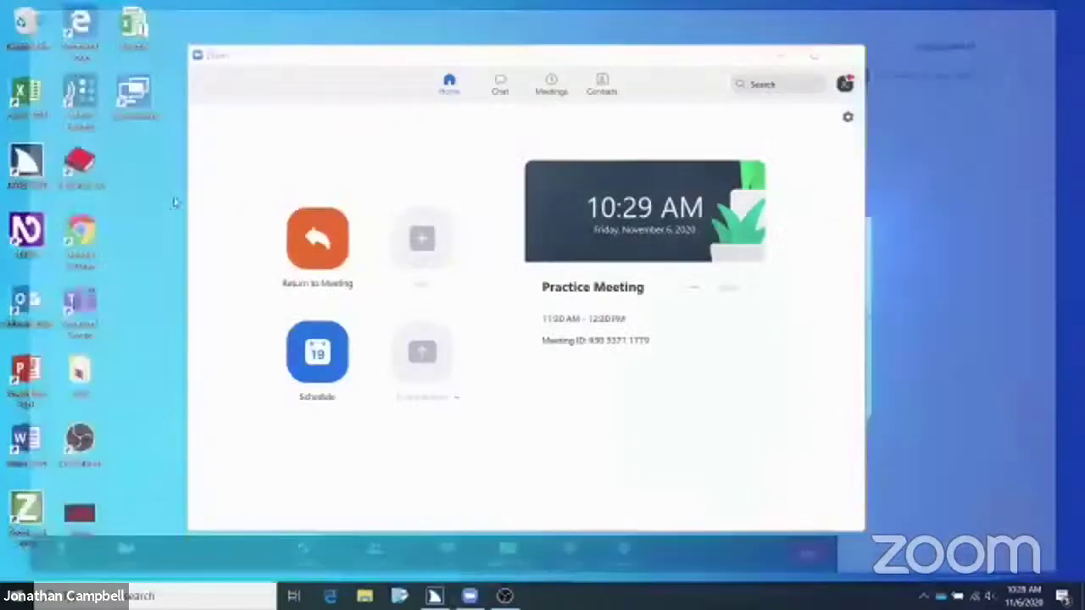